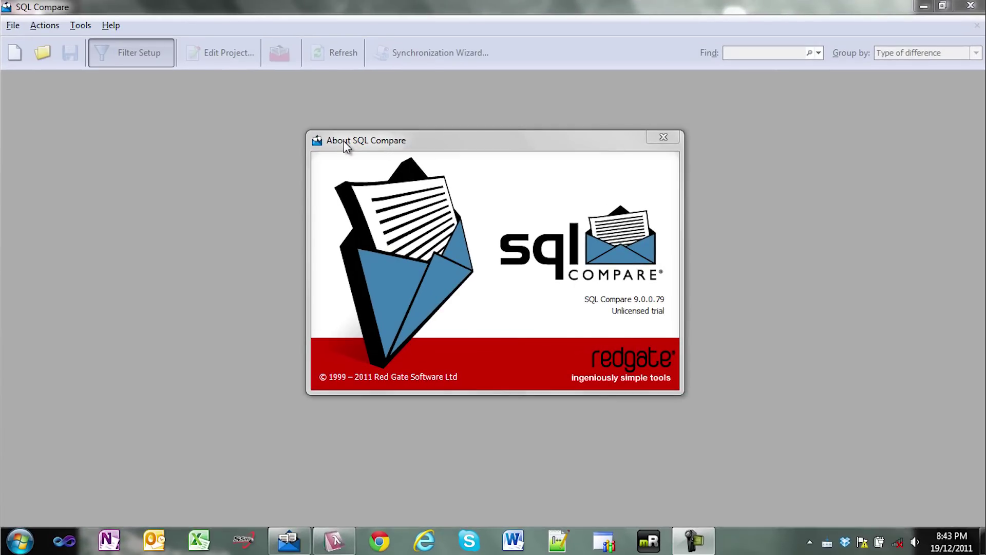
Step: Close the About SQL Compare 9.0.0.79 dialog to leave an empty main window
click(347, 146)
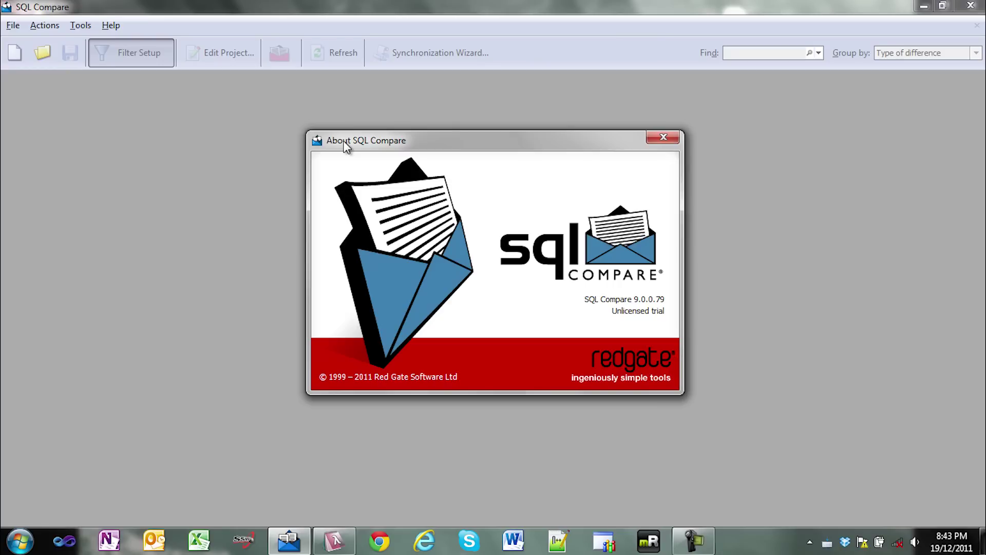
key(Escape)
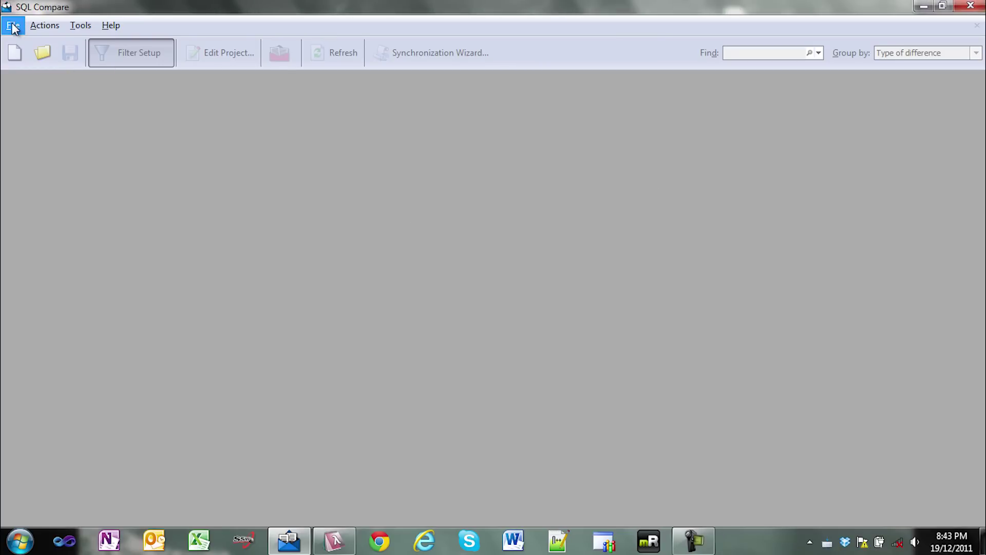
Step: Create a new project comparing northwinddev on .\sqlexpress against northwindstaging on staging, and run it
click(13, 25)
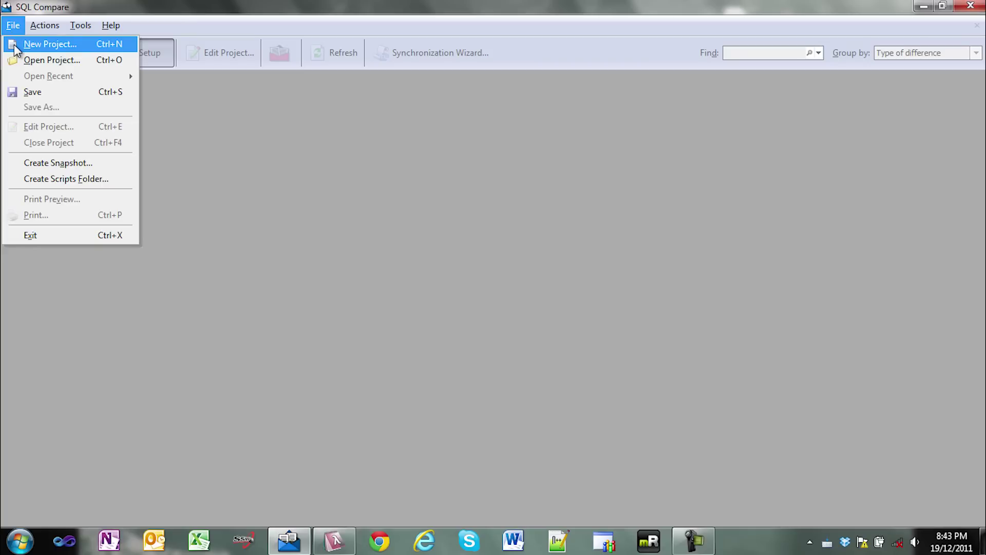
click(15, 46)
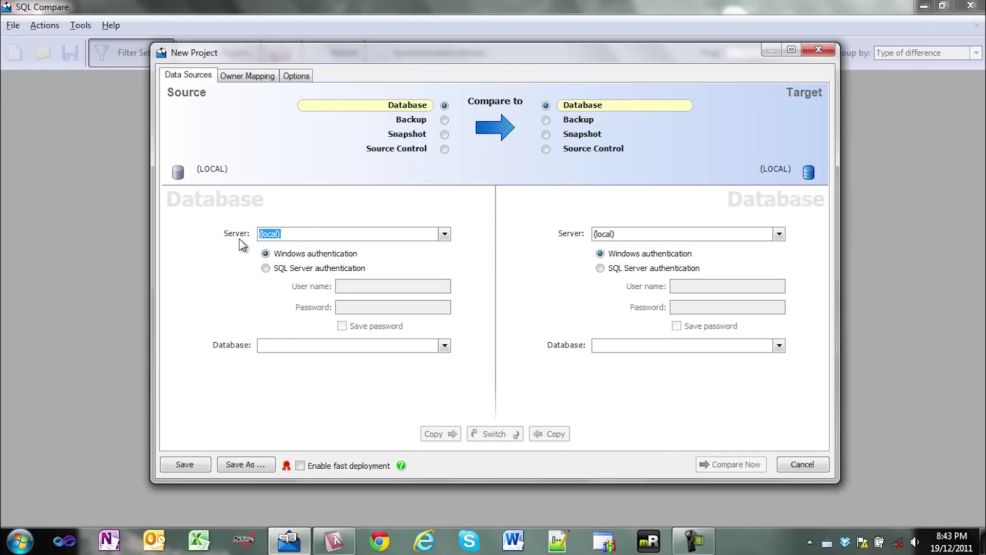
text(.\sqlex)
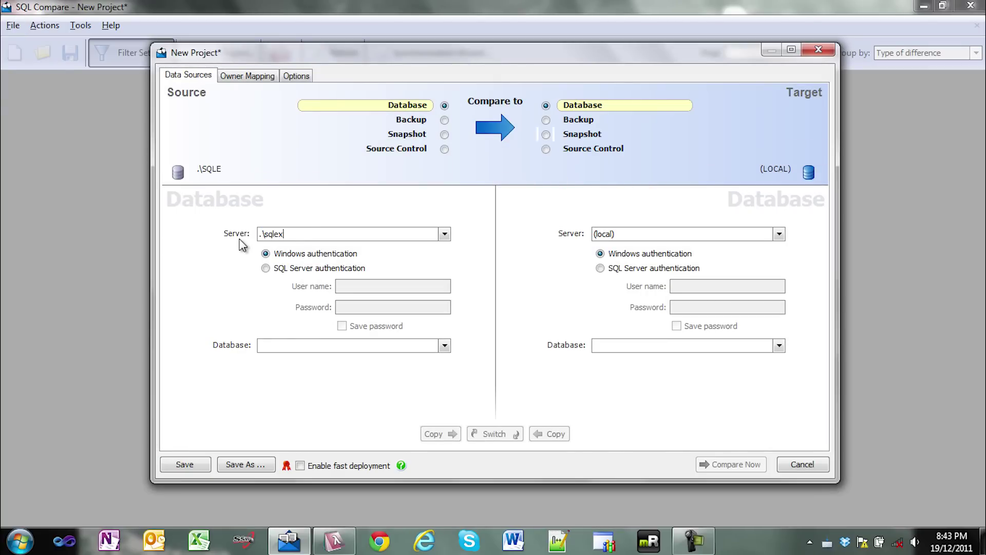
text(press)
key(Tab)
key(Tab)
text(northwi)
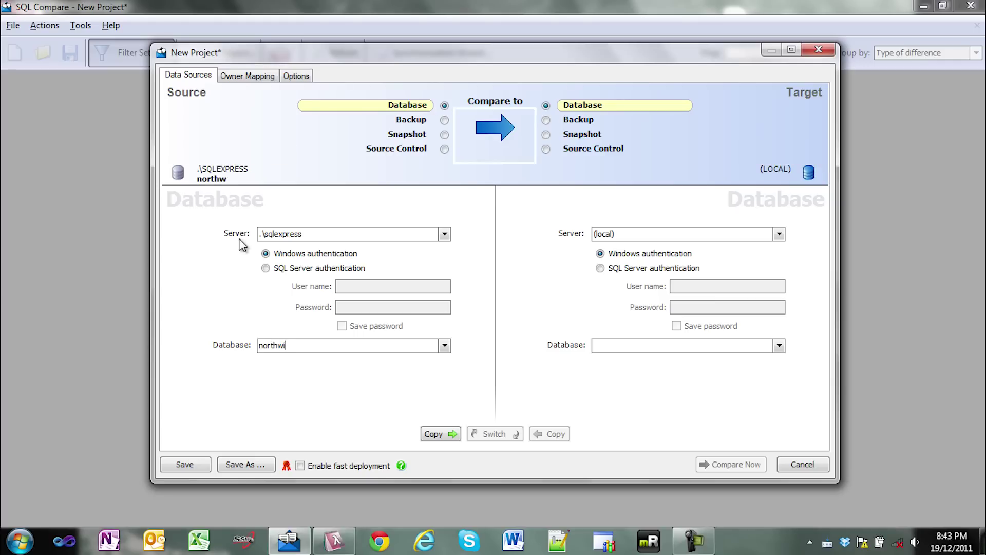
text(nddev)
key(Tab)
key(Tab)
text(staging)
key(Tab)
key(Tab)
key(shift+Tab)
text(northwindstaging)
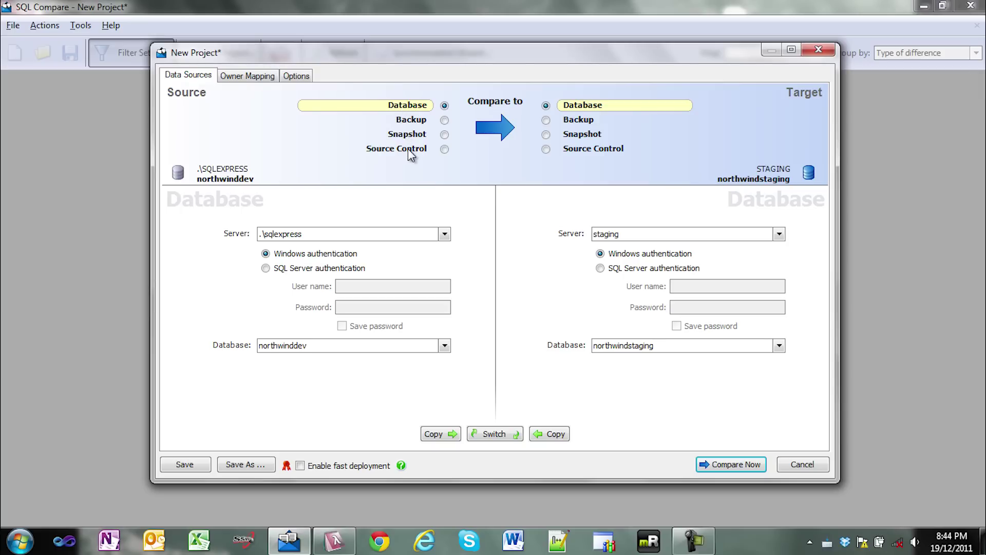
click(731, 465)
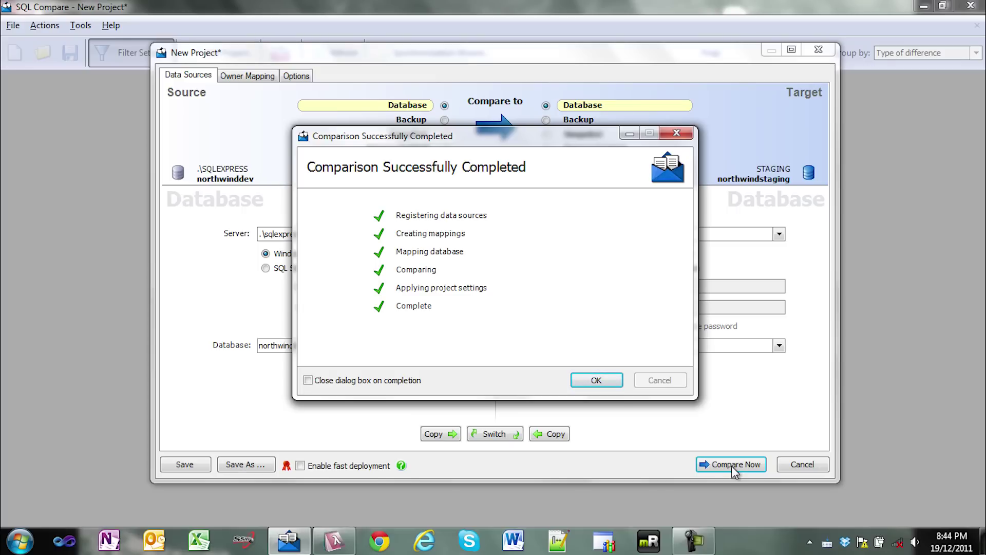
Step: Dismiss the completion summary to view results: 3 different, 7 only in northwinddev, 49 identical
click(597, 380)
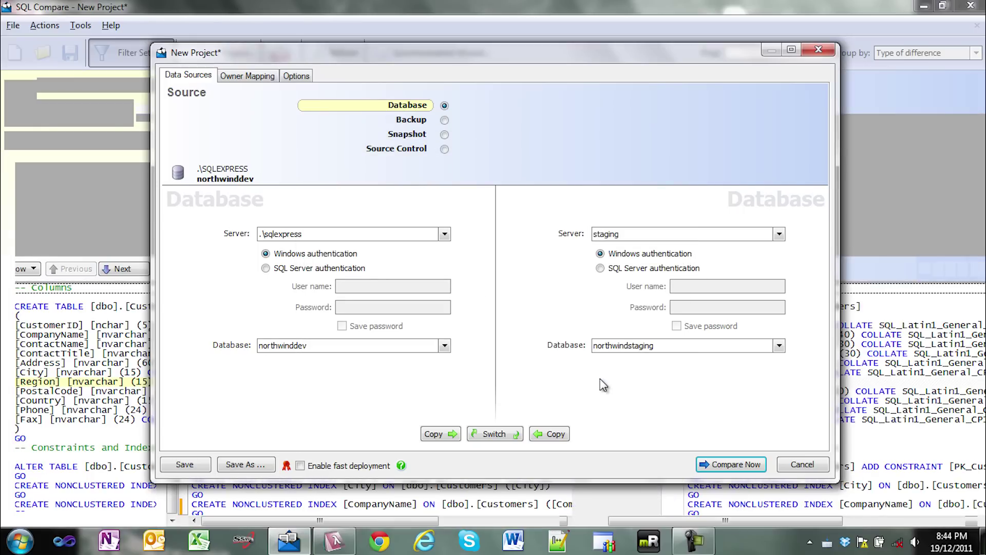
scroll(170, 185, up, 2)
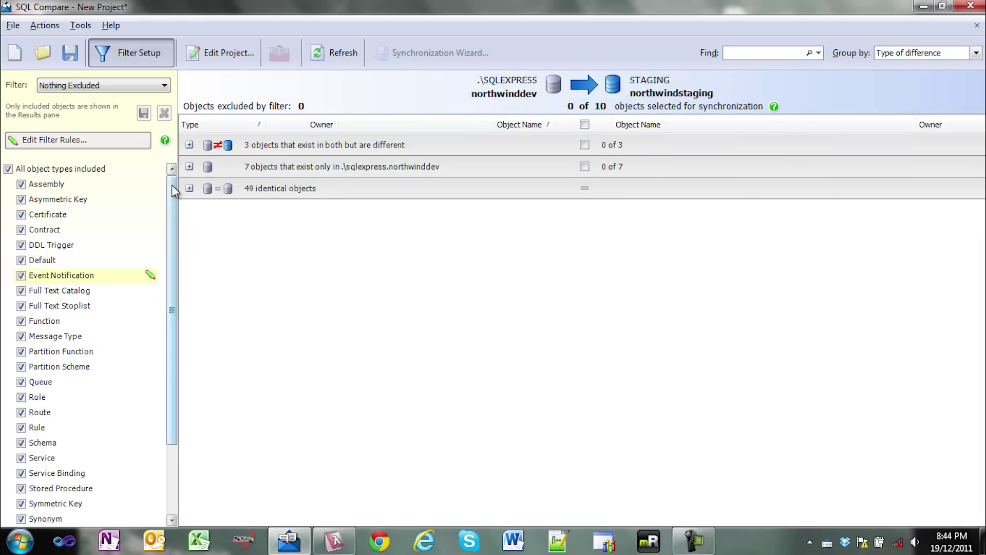
Step: Filter the results to show only functions, stored procedures, tables and views
click(8, 169)
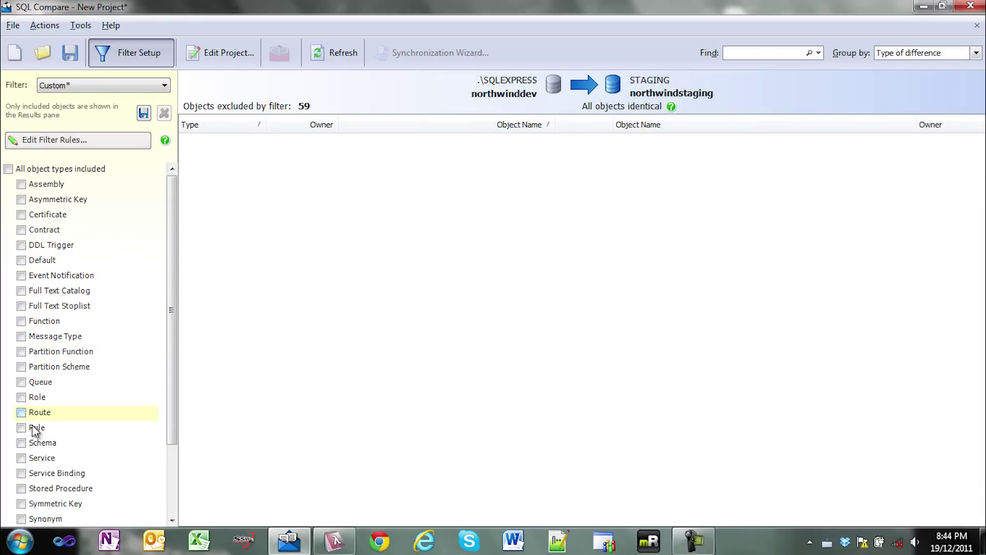
click(21, 322)
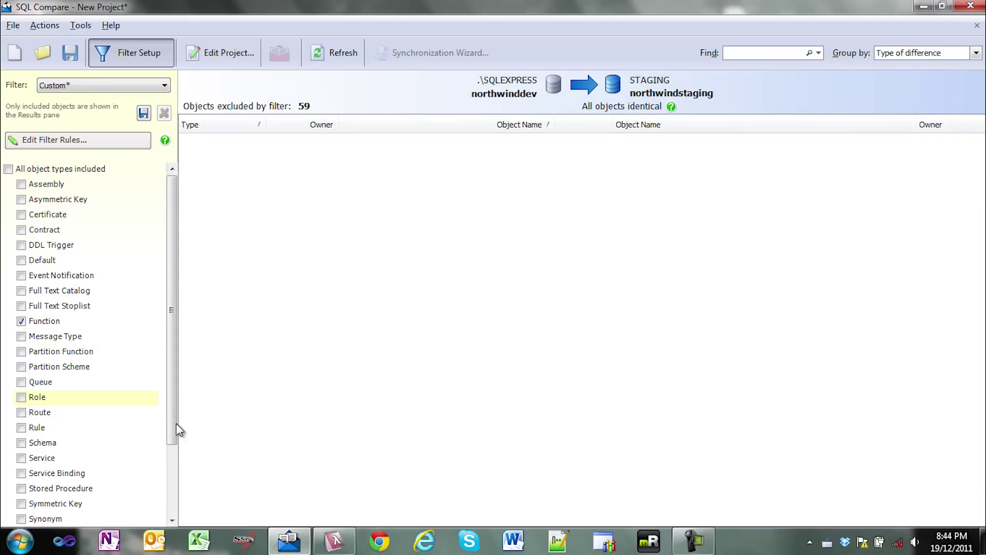
scroll(175, 457, down, 2)
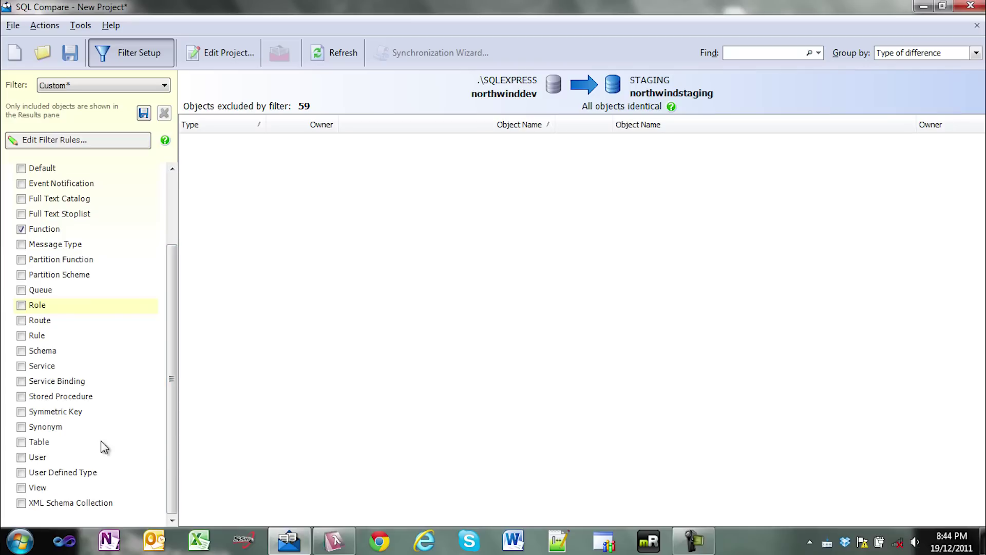
click(23, 397)
click(22, 442)
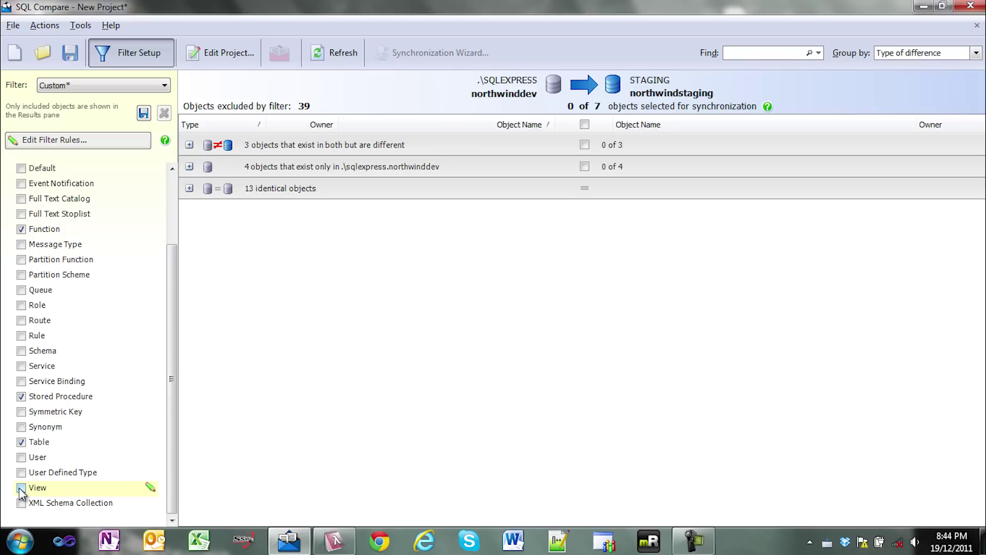
click(20, 488)
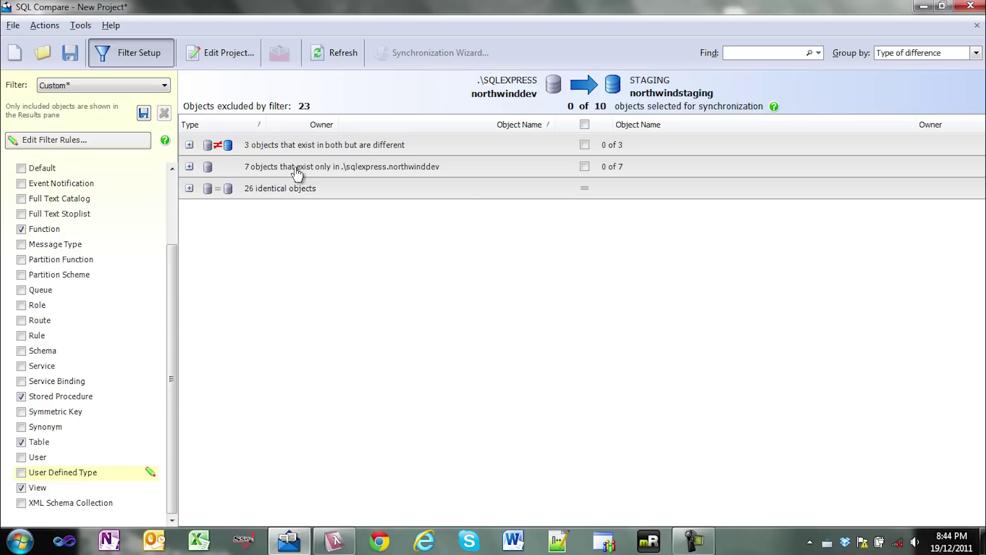
Step: Inspect the EmployeeTerritories and Territories creation scripts among the 7 source-only objects
click(189, 167)
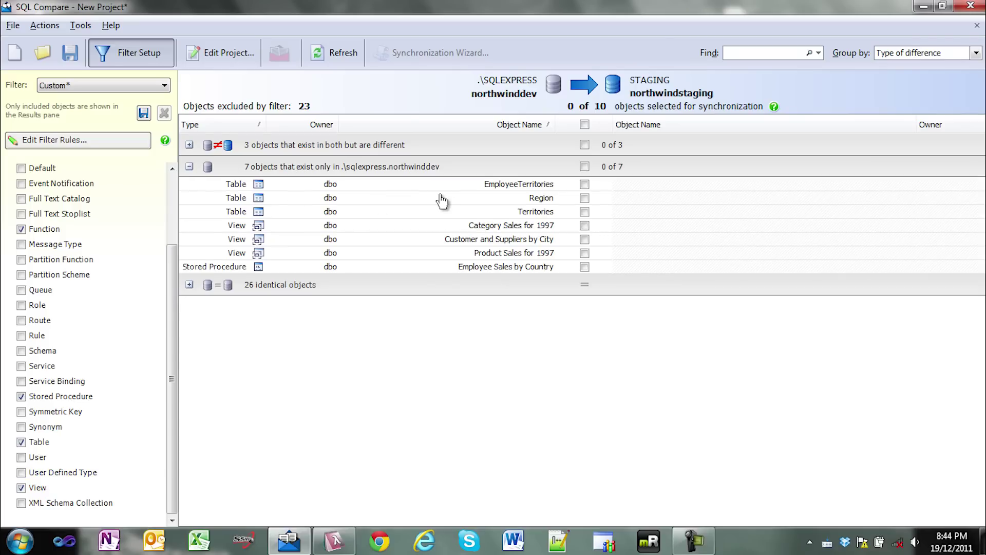
click(425, 188)
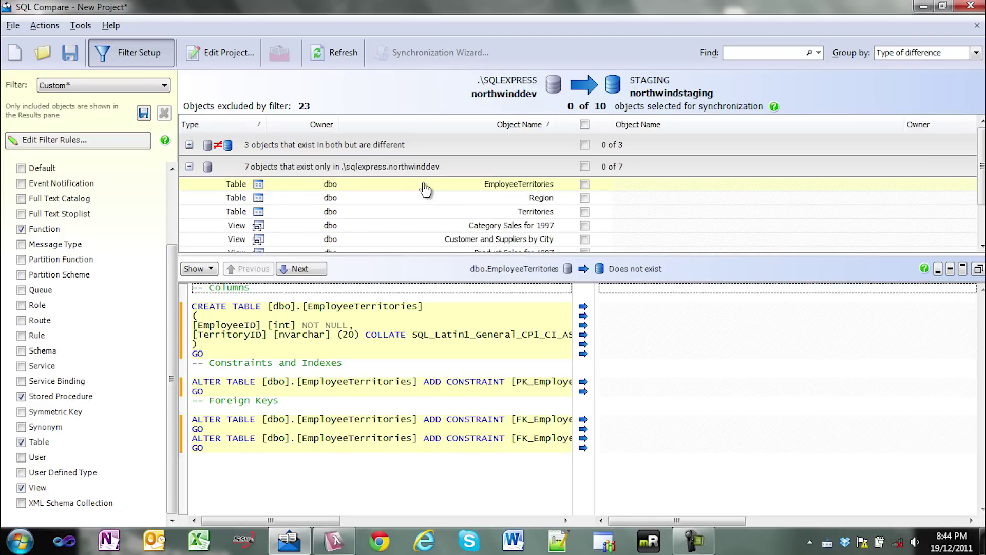
click(424, 211)
click(189, 166)
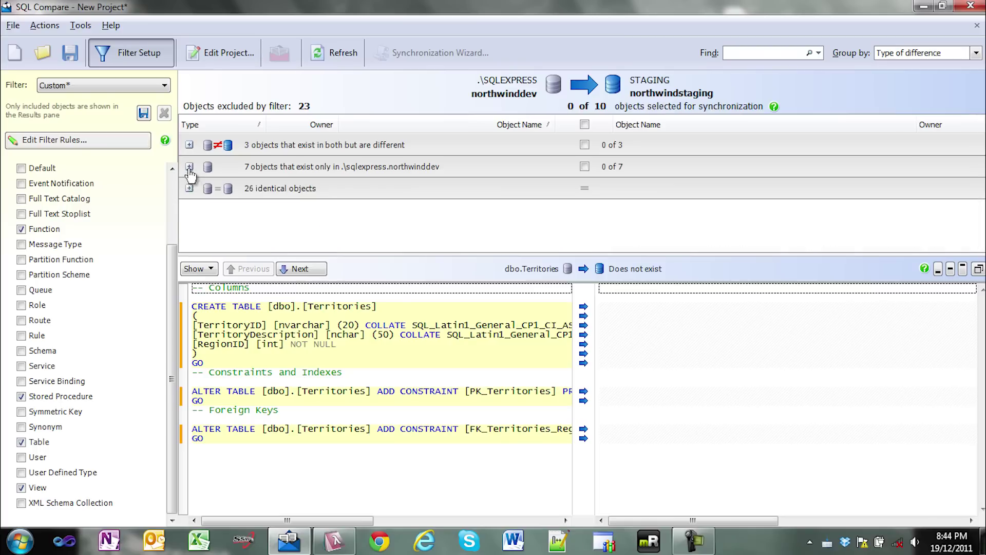
Step: Review and tick the Shippers and Suppliers tables, then select all 10 differing objects
click(189, 144)
click(262, 180)
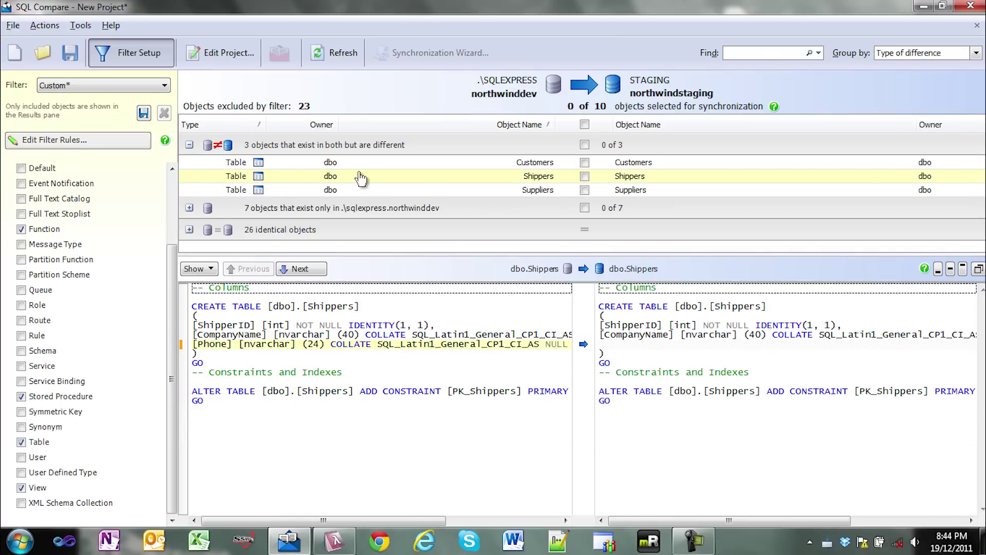
click(585, 176)
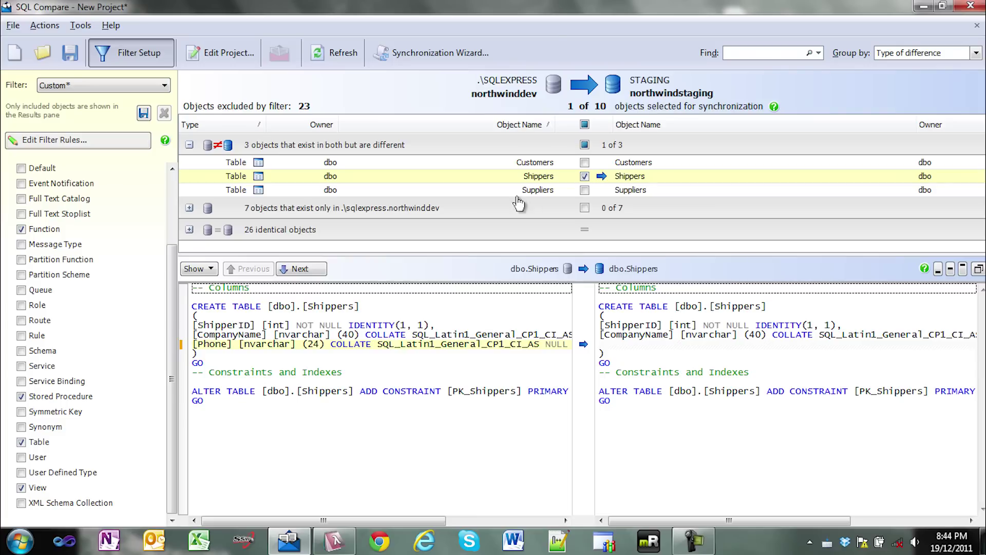
click(461, 191)
click(584, 190)
click(585, 124)
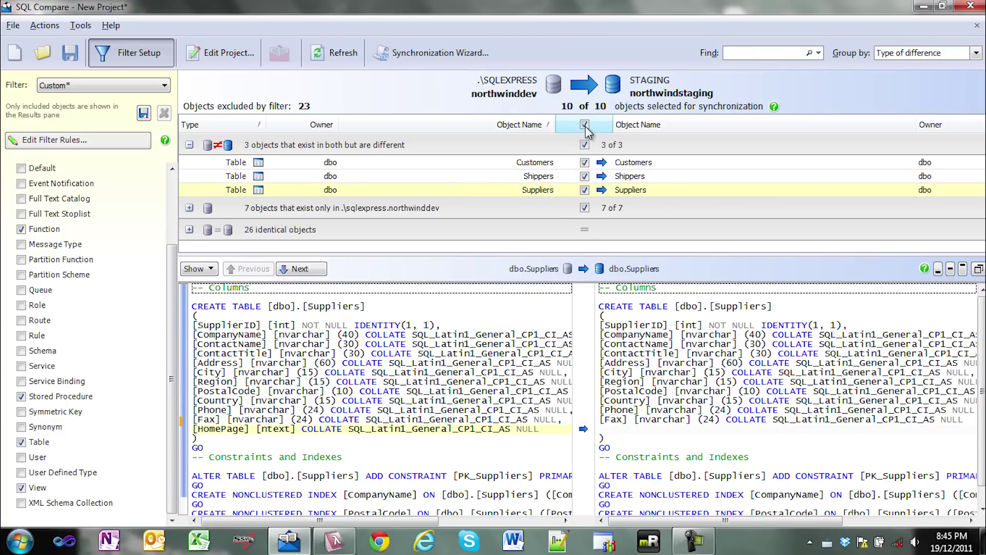
Step: Set the Synchronization Wizard to synchronize directly using SQL Compare and advance to dependency review
click(420, 57)
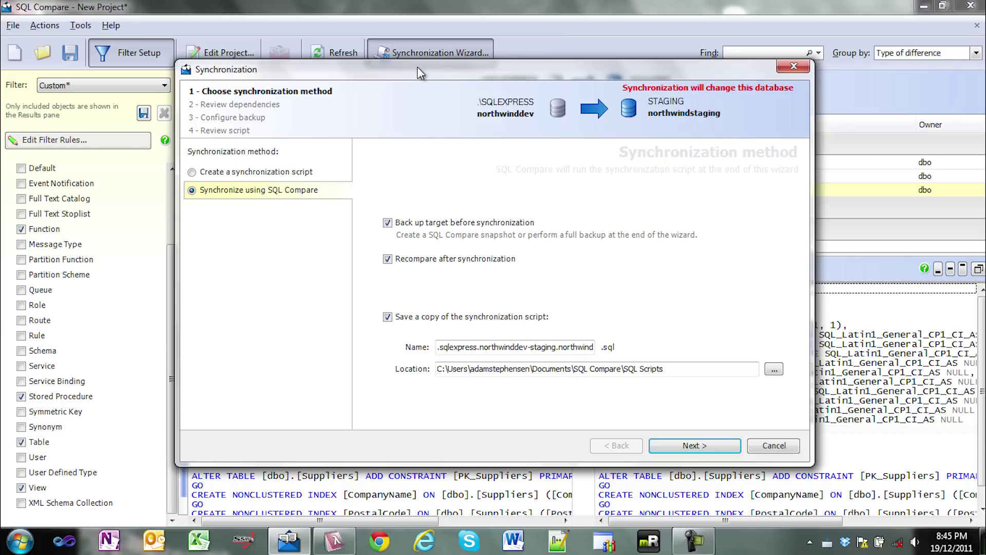
drag(416, 70, 430, 96)
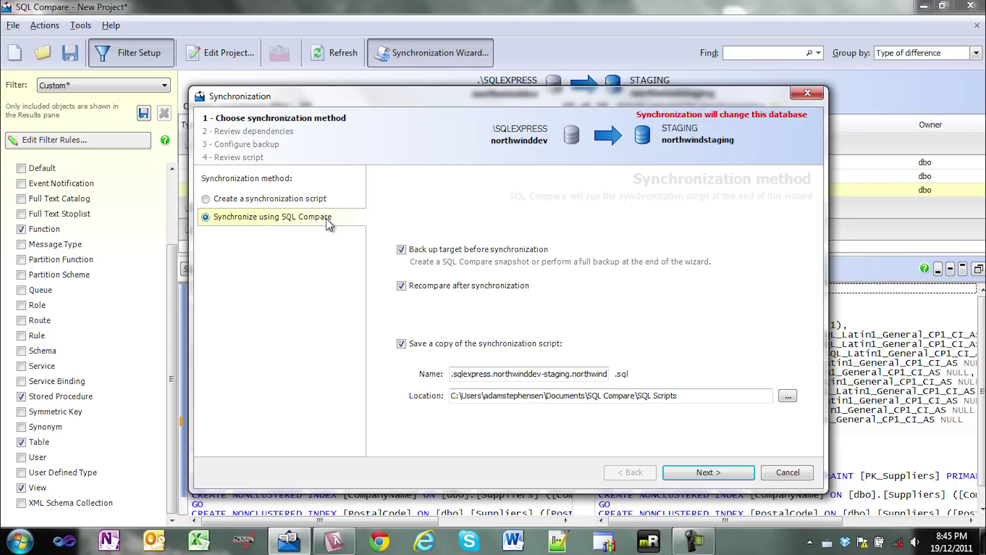
click(311, 200)
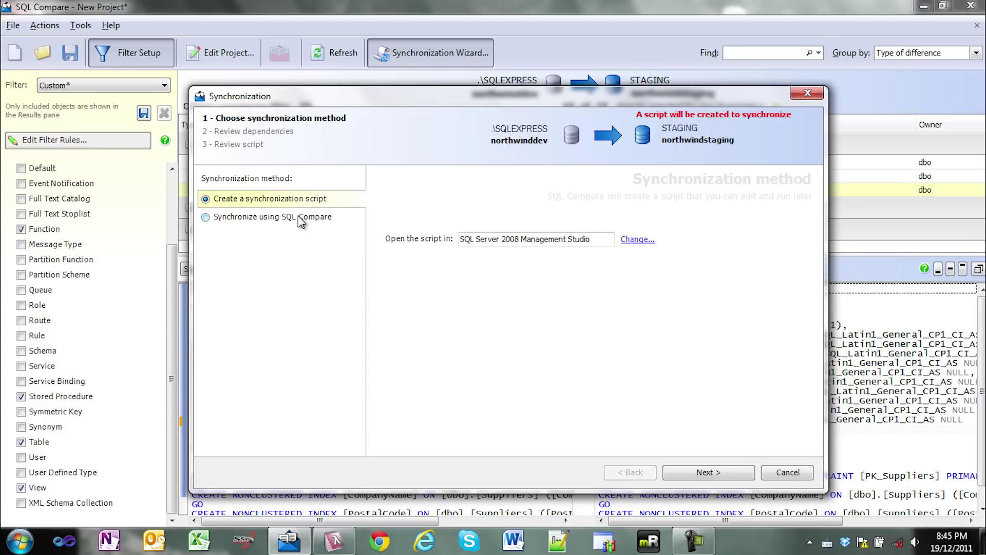
click(301, 222)
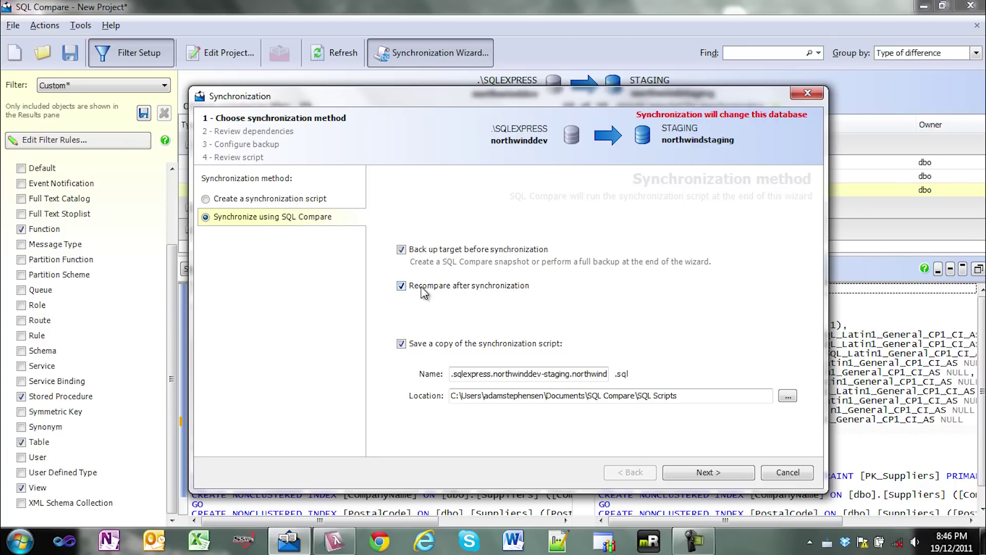
click(705, 473)
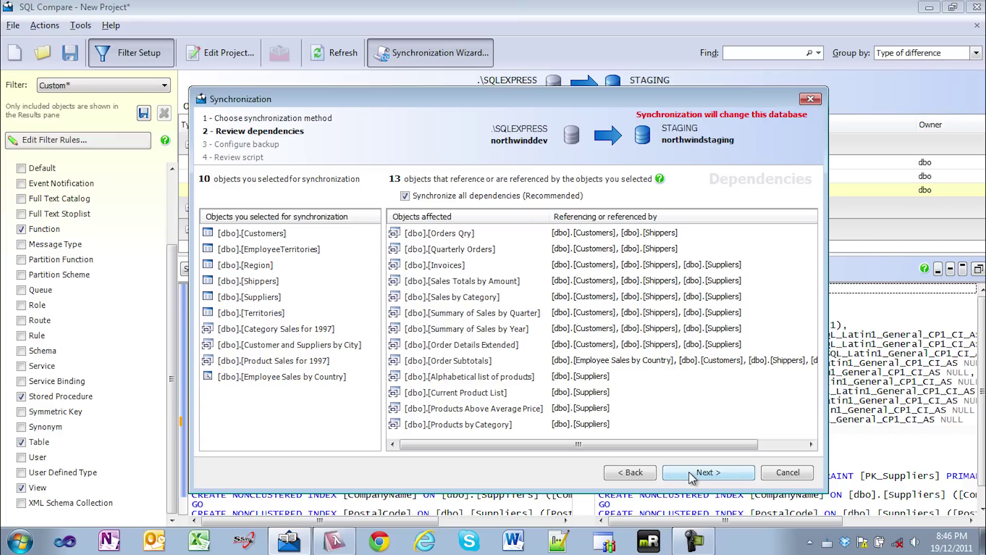
Step: Pass the backup settings and review the Warnings and Summary tabs of the synchronization script
click(690, 473)
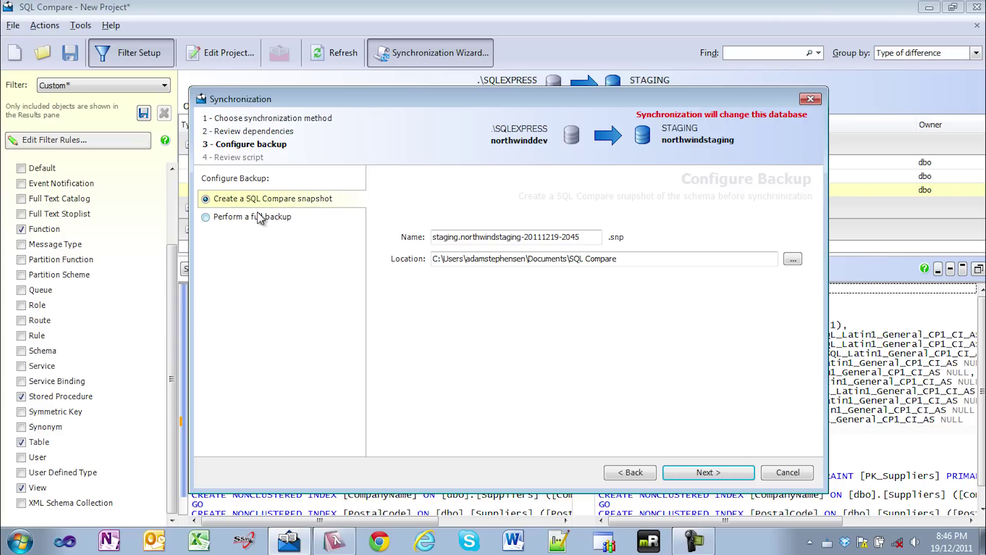
click(702, 473)
click(345, 211)
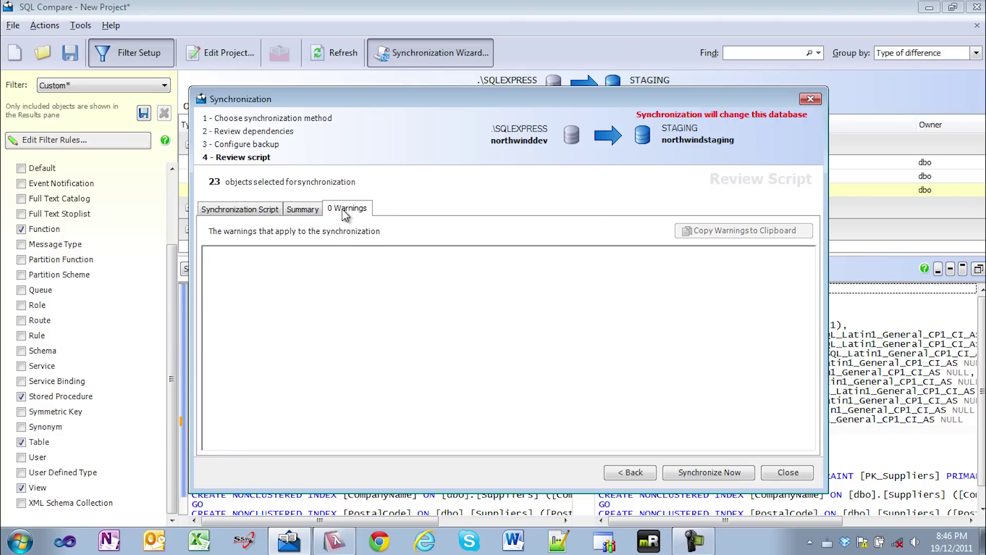
click(308, 212)
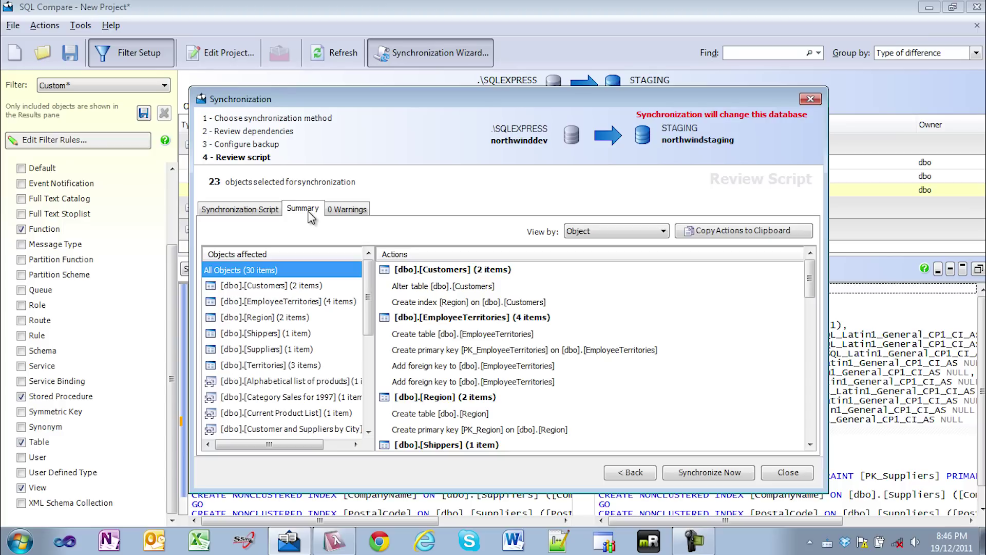
Step: Synchronize northwindstaging now, confirming the permanent changes and acknowledging success
click(714, 475)
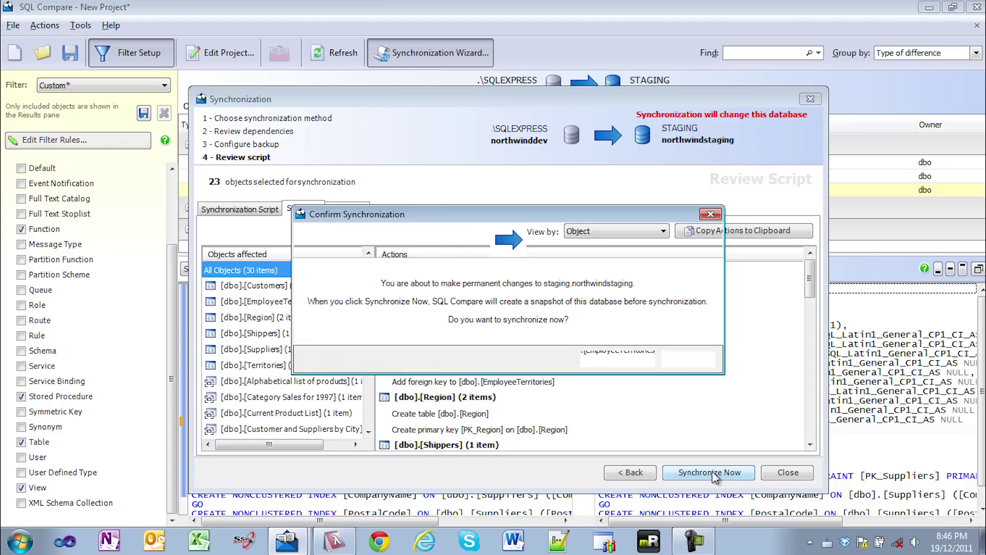
click(617, 358)
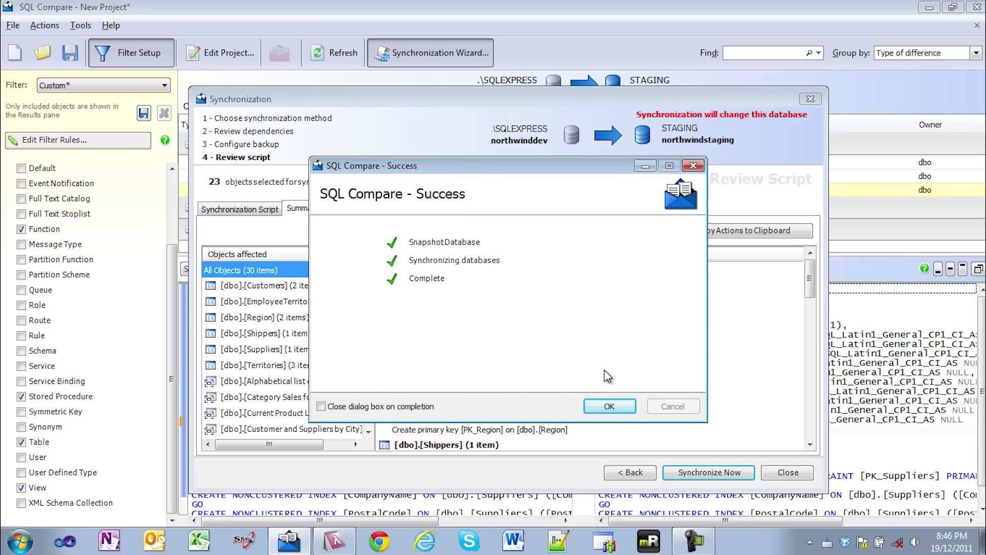
click(603, 406)
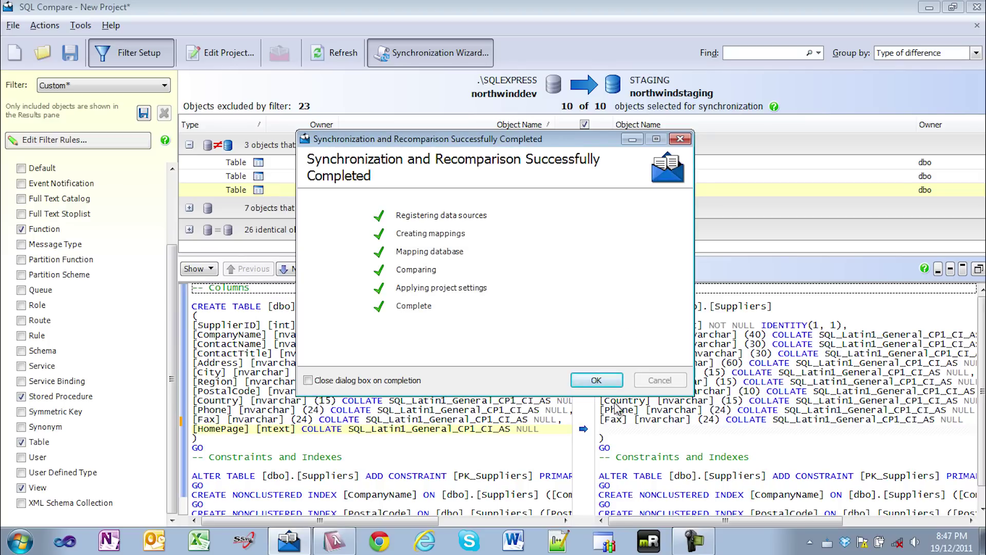
Step: Dismiss the recomparison message and expand the group of 36 identical objects
click(608, 382)
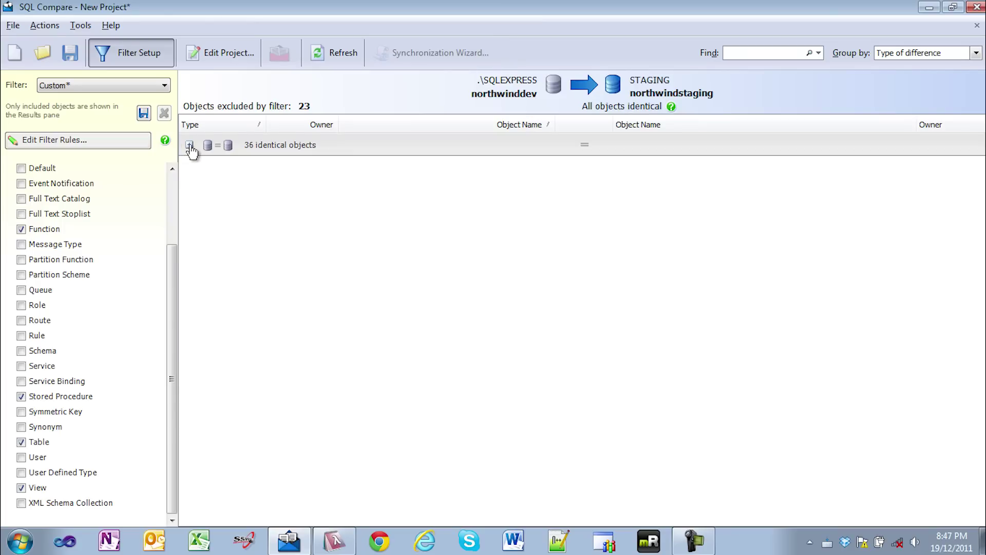
click(190, 145)
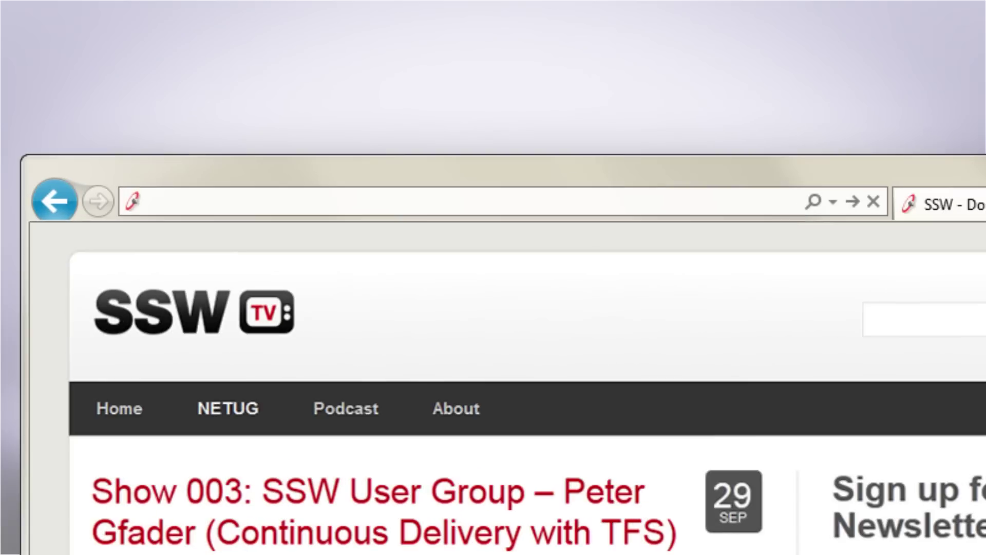
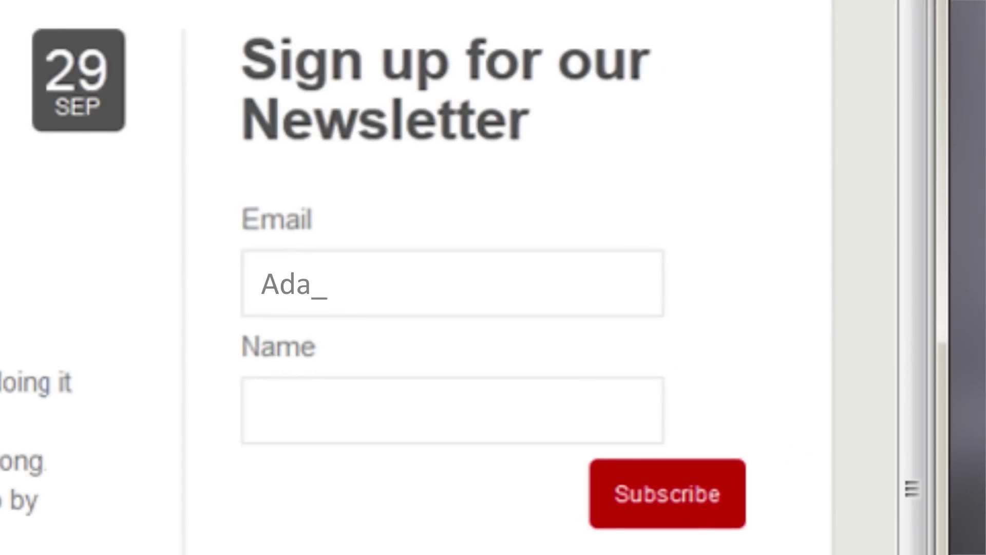
key(Tab)
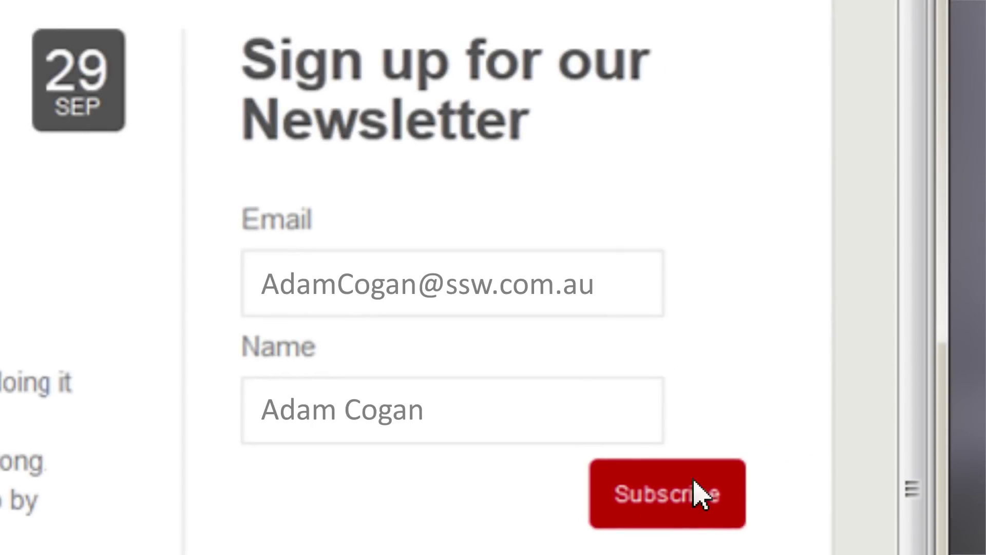